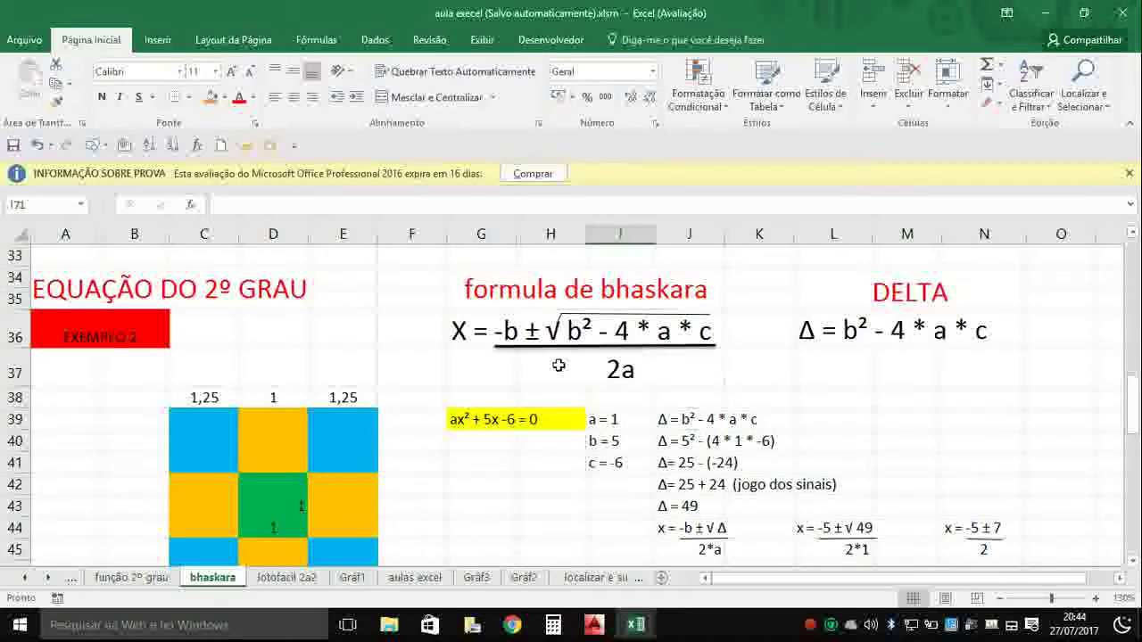
# Step: Compare Example 2's coloured square diagram with the first- and second-term area calculations beneath it
pyautogui.scroll(-1, 559, 366)
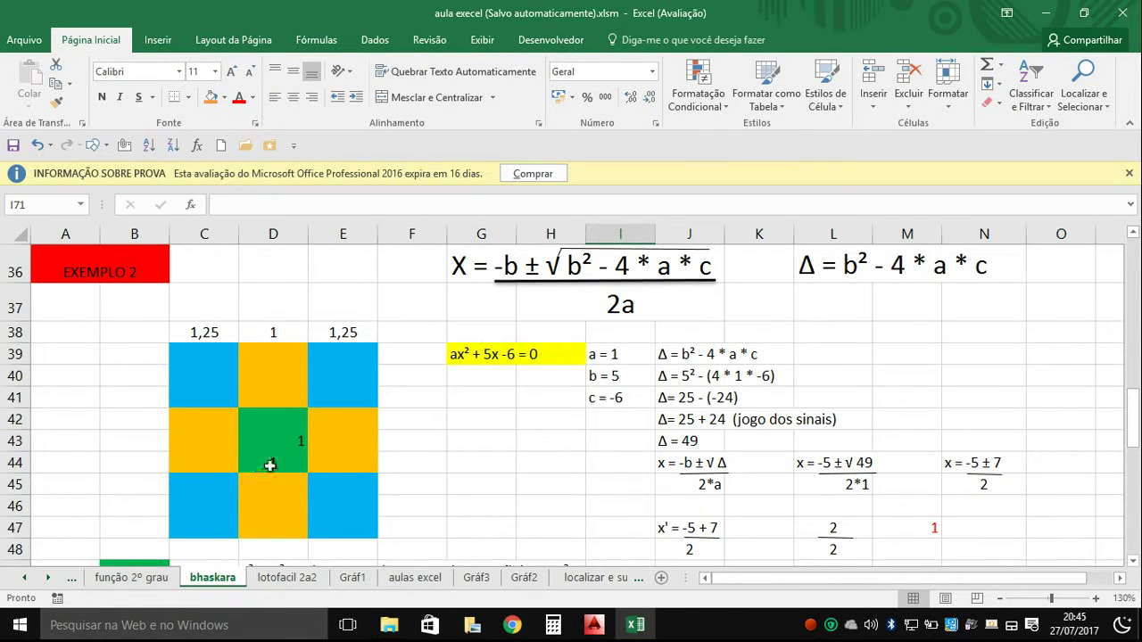
pyautogui.click(299, 435)
pyautogui.scroll(-1, 493, 371)
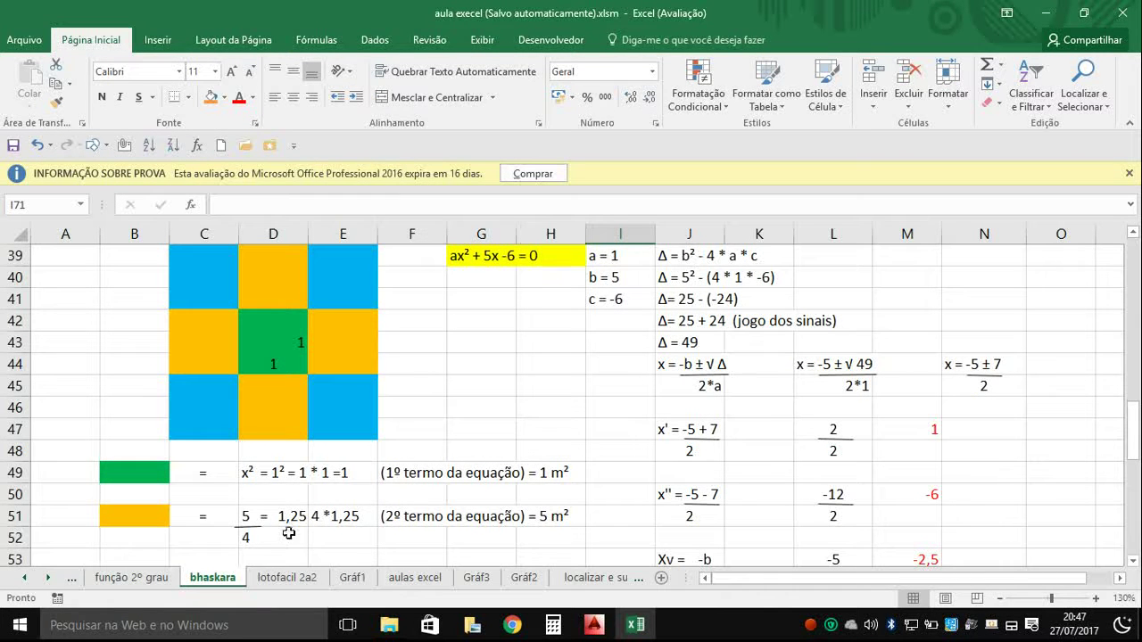
pyautogui.scroll(1, 446, 372)
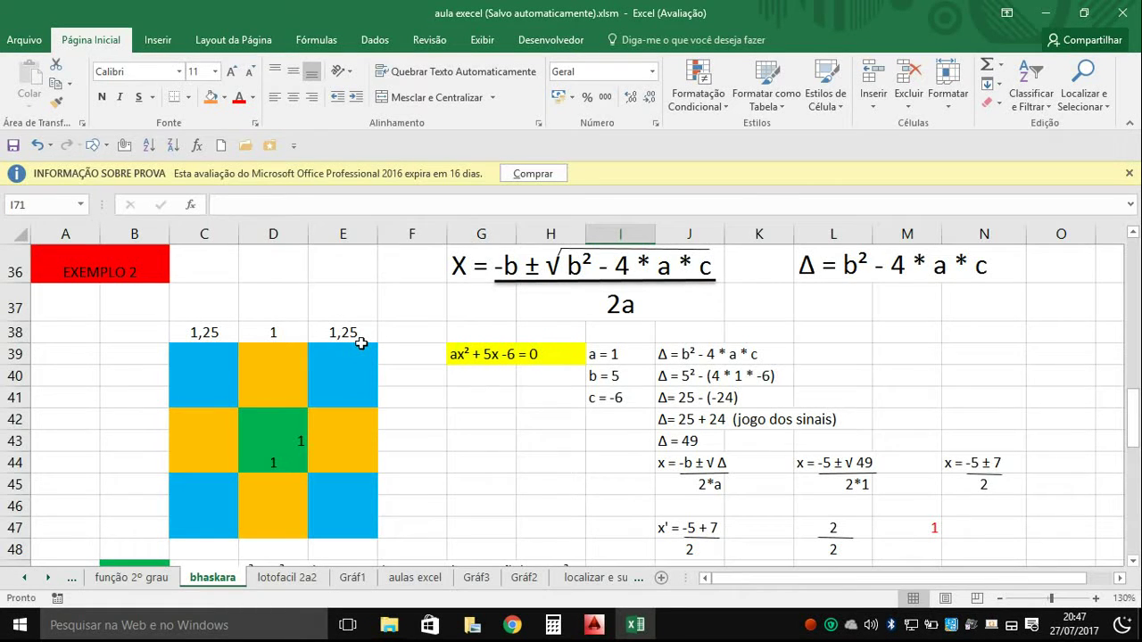
pyautogui.scroll(-1, 364, 375)
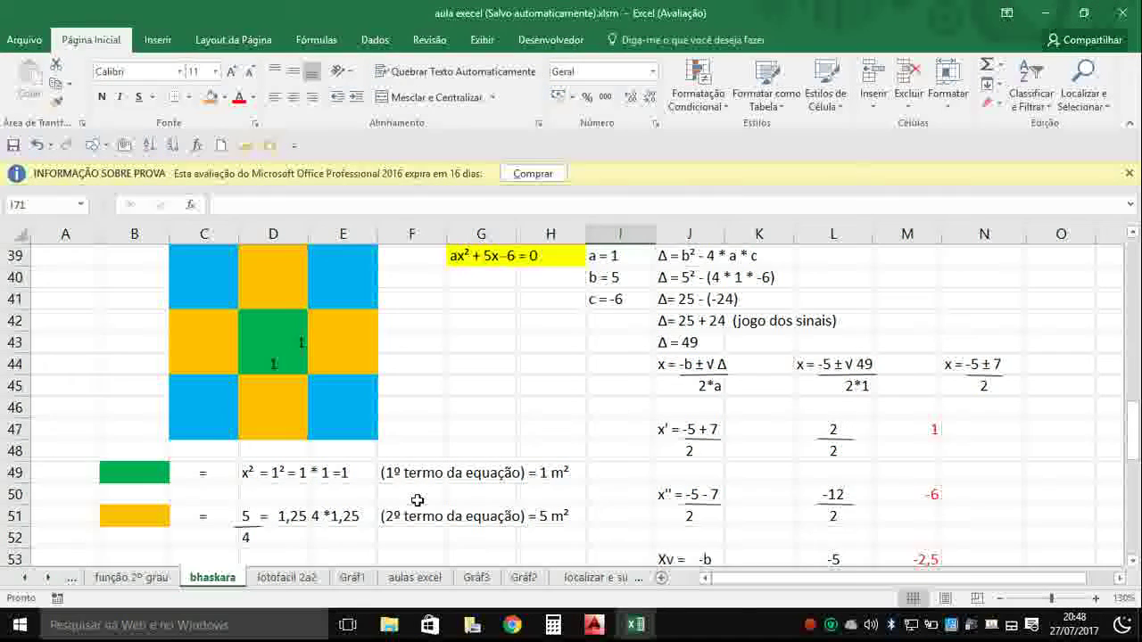
pyautogui.scroll(1, 430, 410)
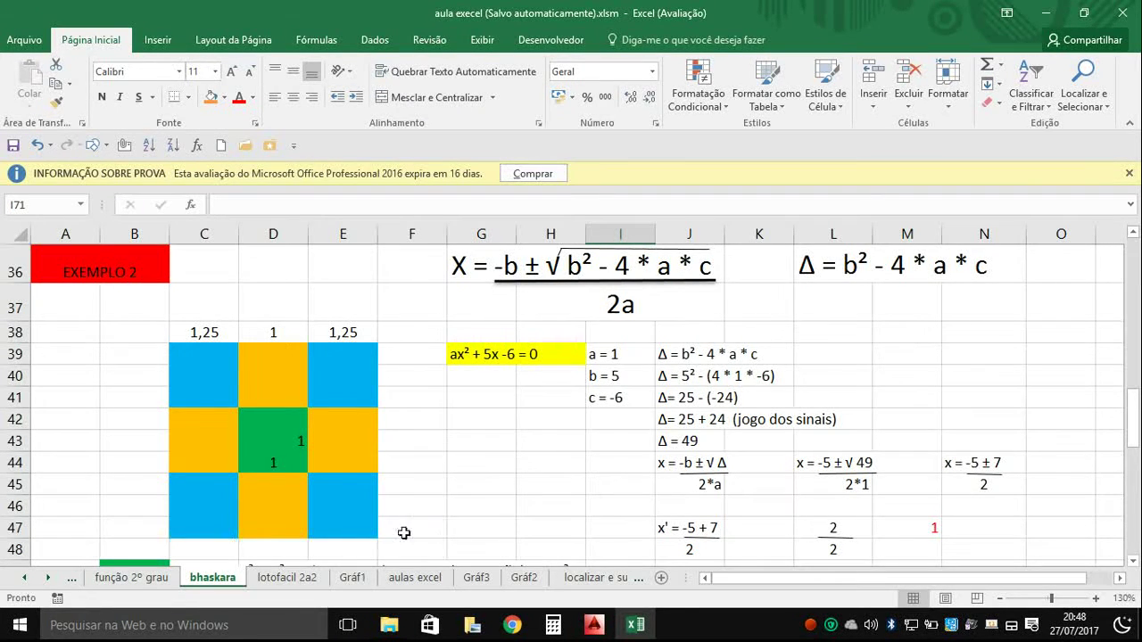
# Step: Compare the blue corner squares of the diagram with their area calculation and the summed area row
pyautogui.scroll(-3, 532, 518)
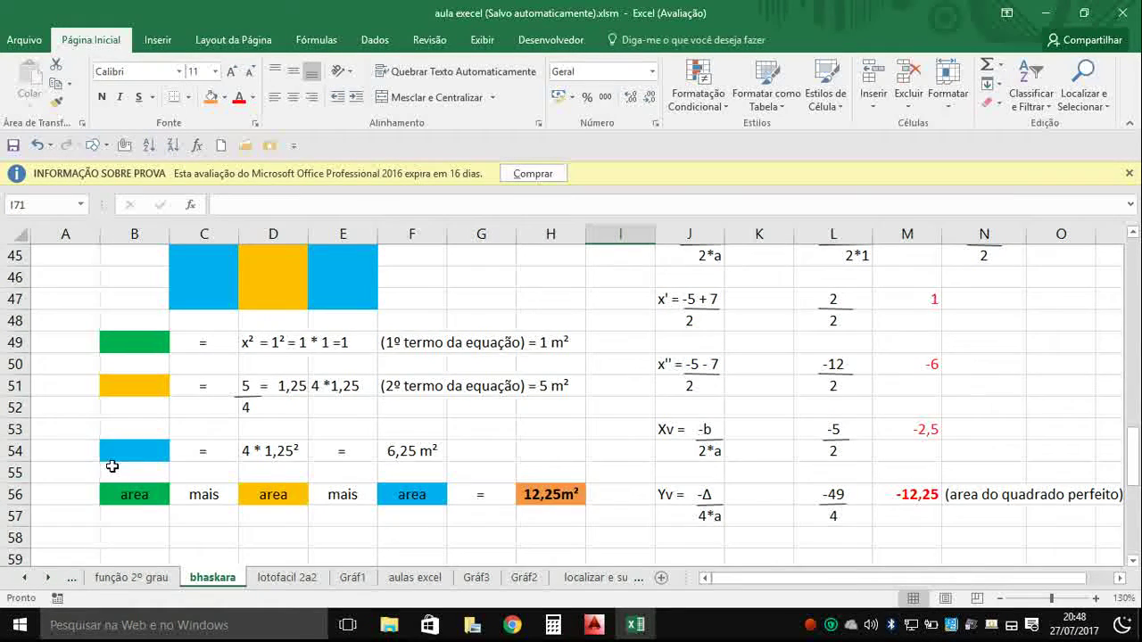
pyautogui.scroll(2, 183, 460)
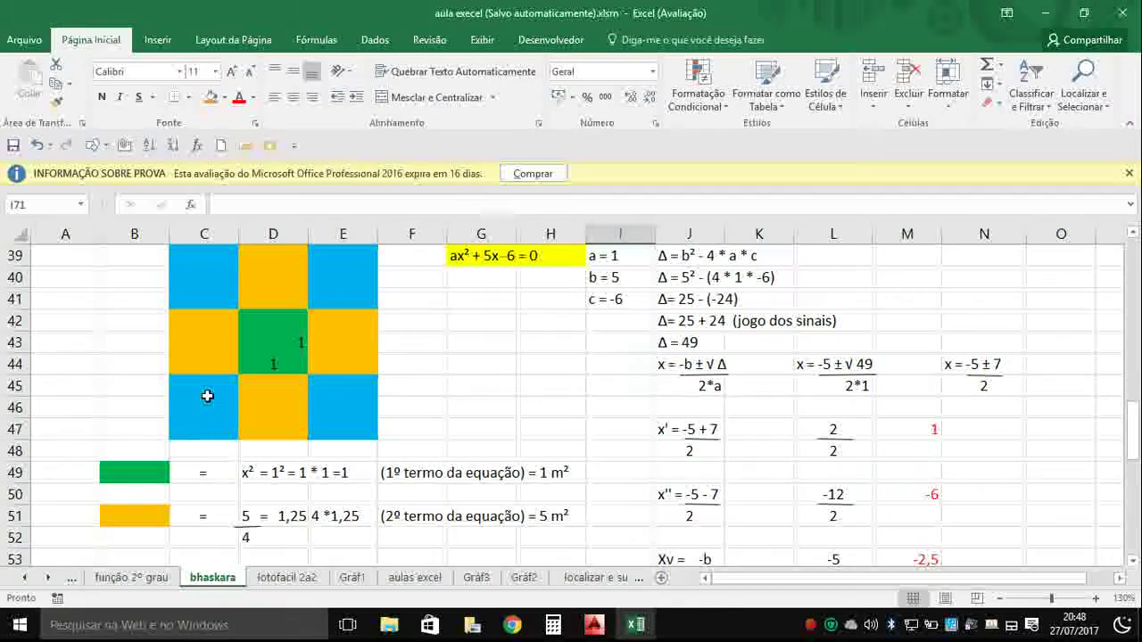
pyautogui.scroll(1, 337, 412)
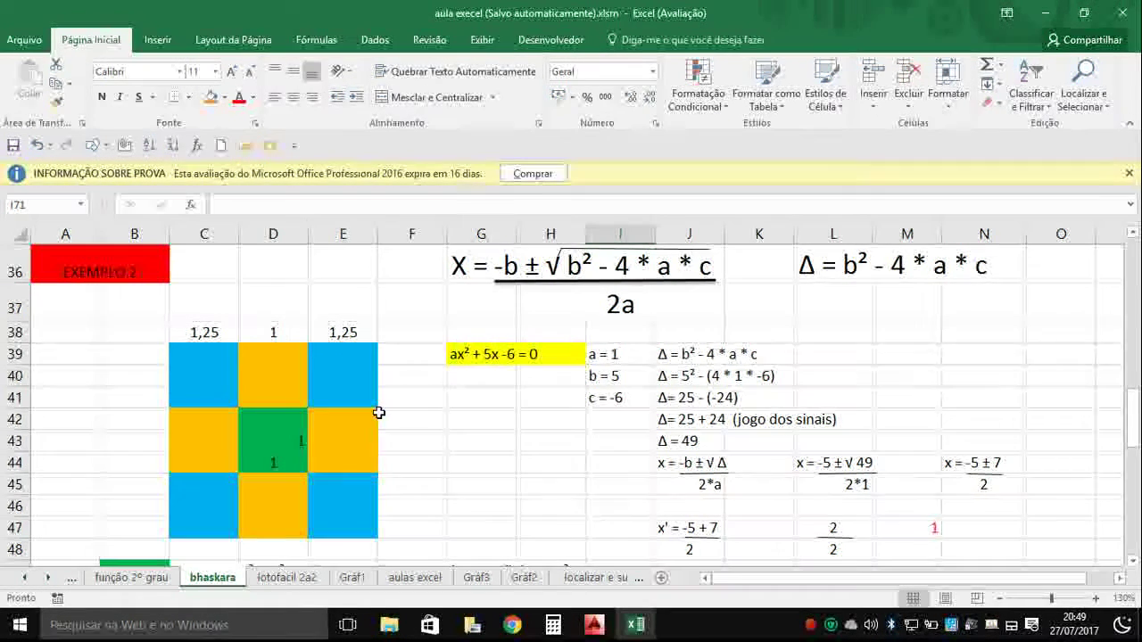
pyautogui.scroll(-3, 352, 351)
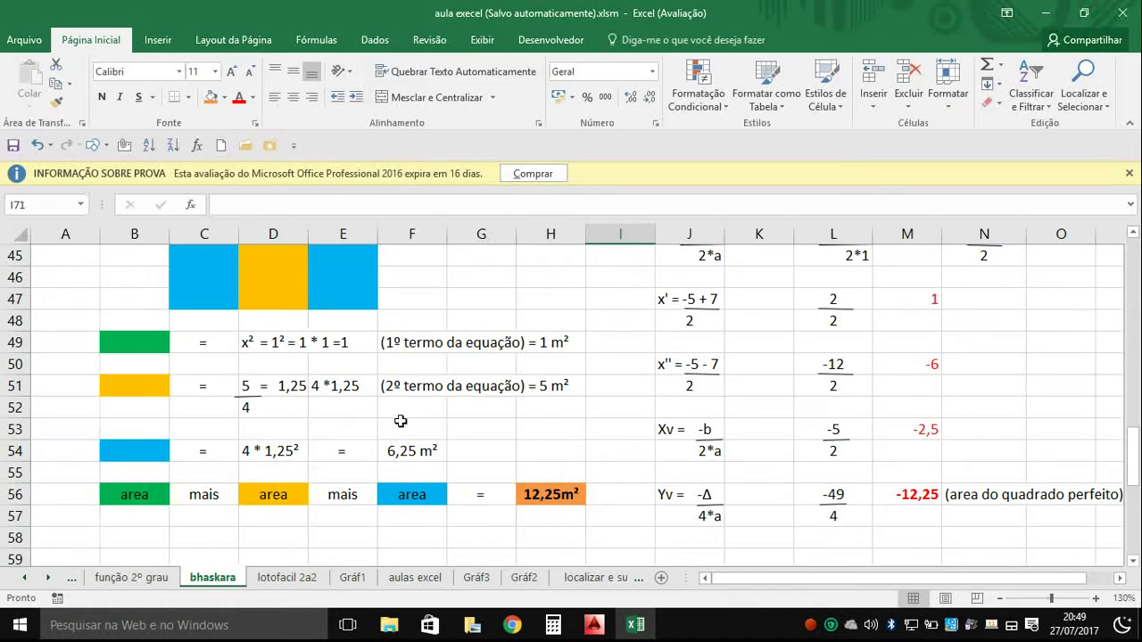
pyautogui.scroll(2, 401, 416)
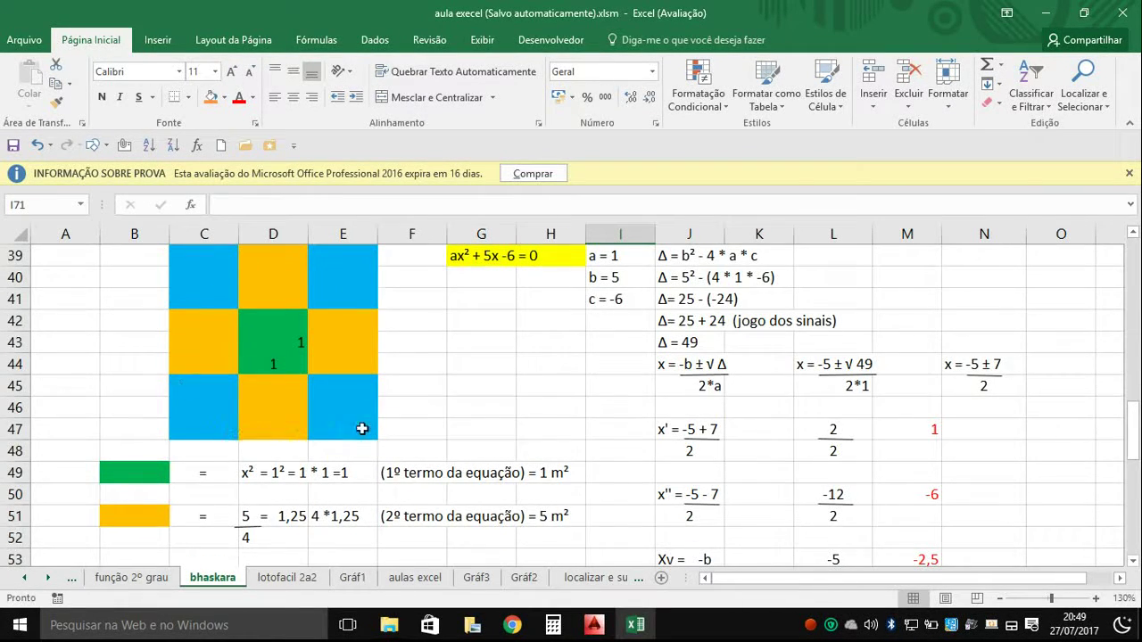
pyautogui.scroll(1, 364, 426)
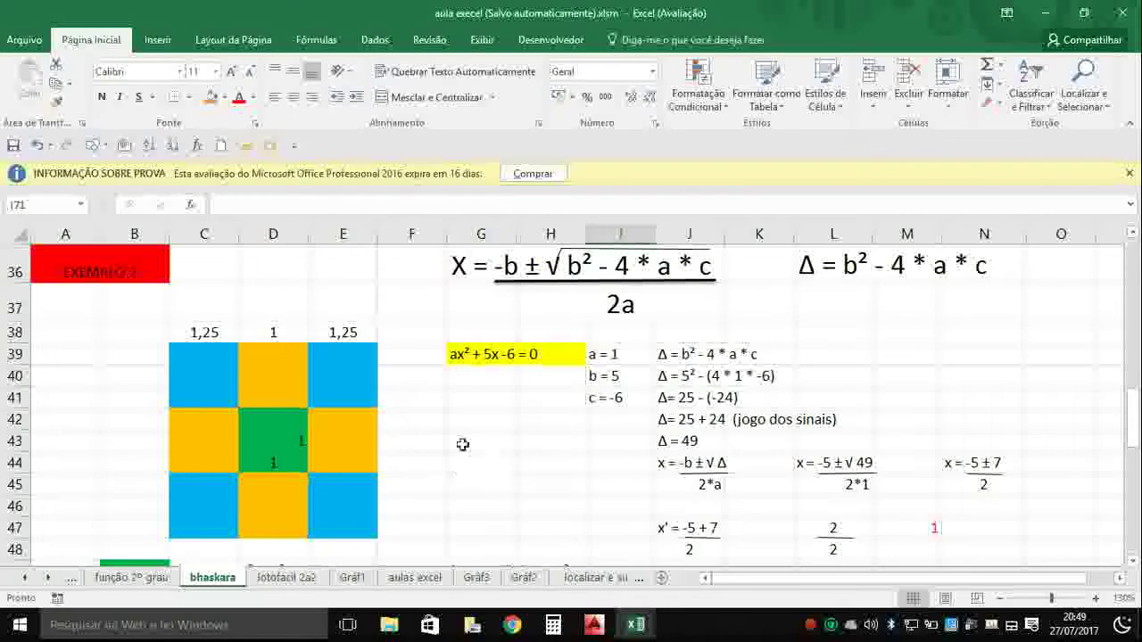
pyautogui.scroll(-1, 500, 454)
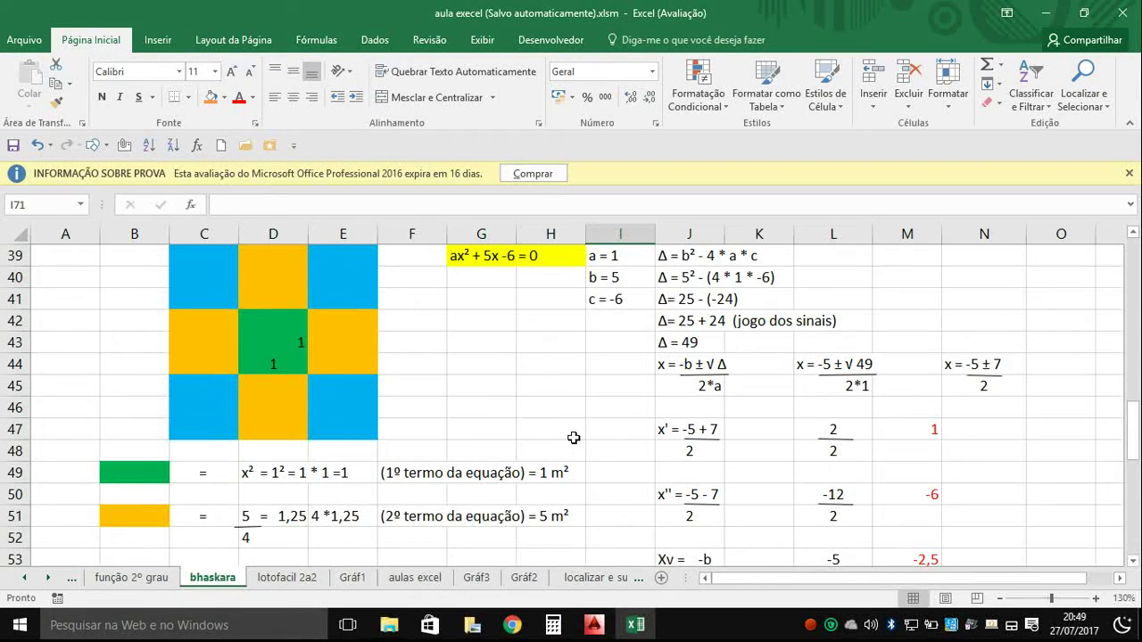
pyautogui.scroll(1, 640, 393)
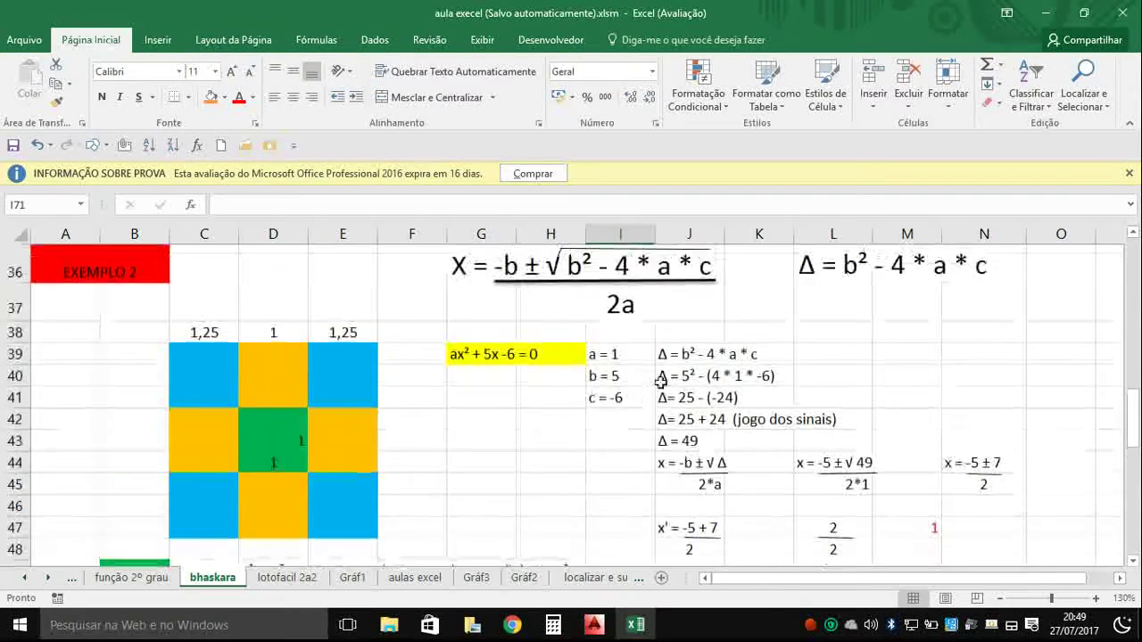
# Step: Review the Bhaskara and delta formulas and the substitution of coefficients a, b and c in the worked solution
pyautogui.scroll(1, 776, 318)
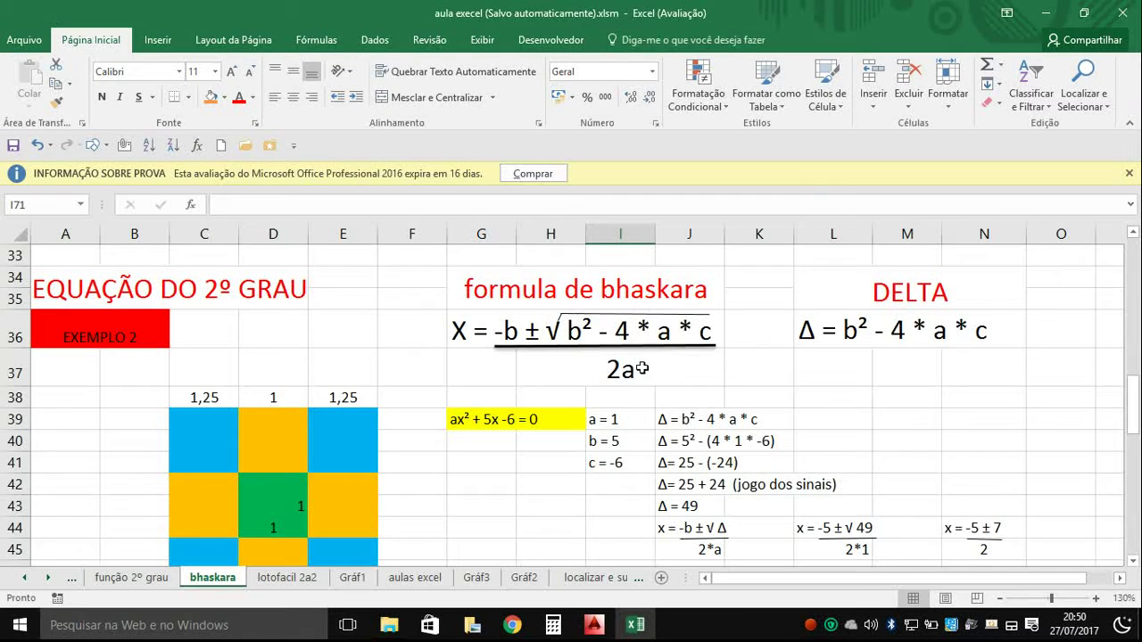
pyautogui.scroll(-1, 635, 397)
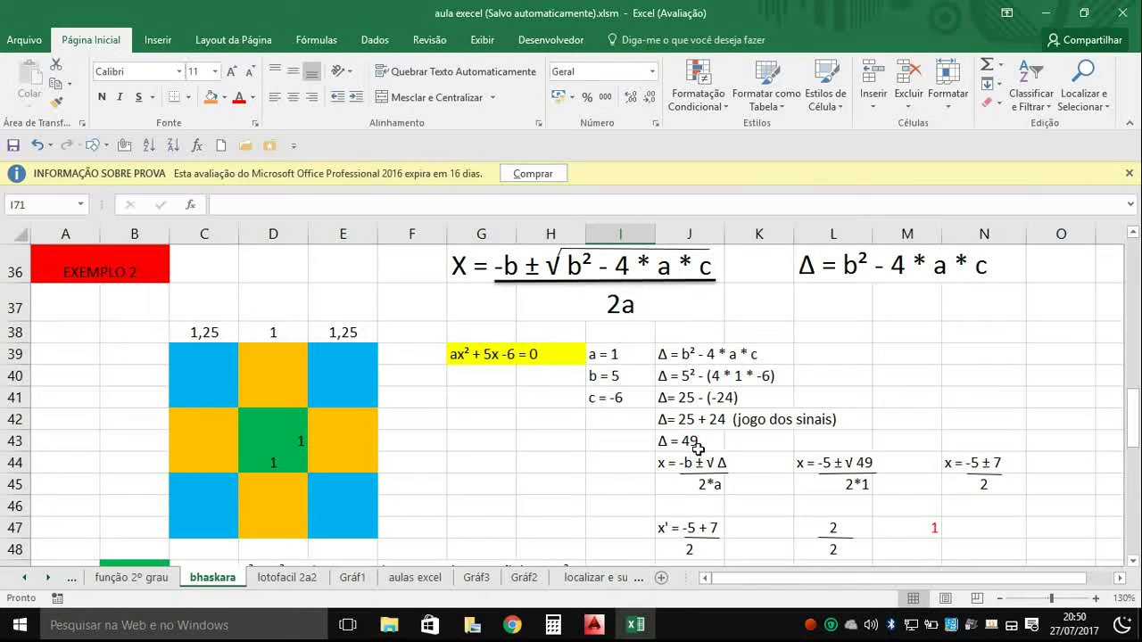
pyautogui.scroll(-1, 691, 460)
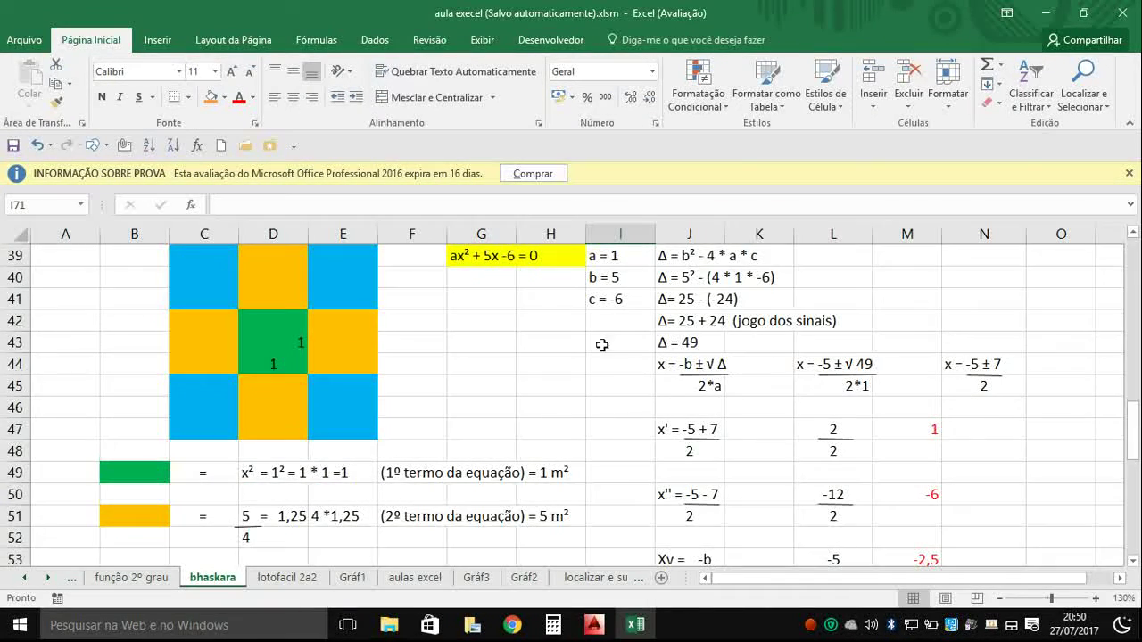
pyautogui.scroll(1, 494, 320)
pyautogui.scroll(1, 493, 320)
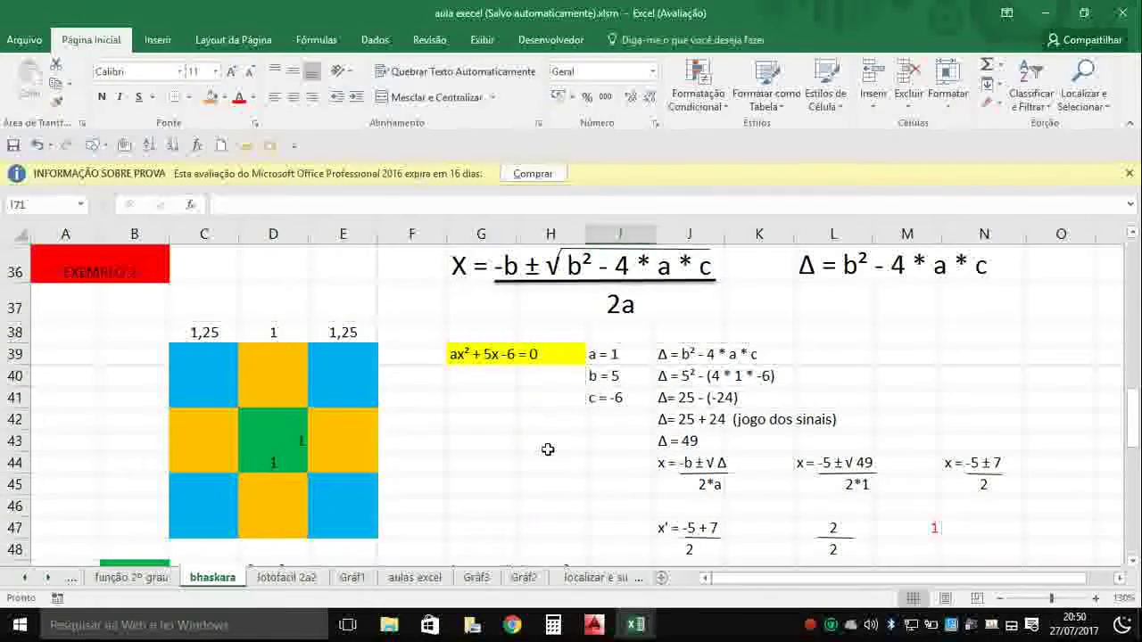
pyautogui.scroll(-1, 602, 462)
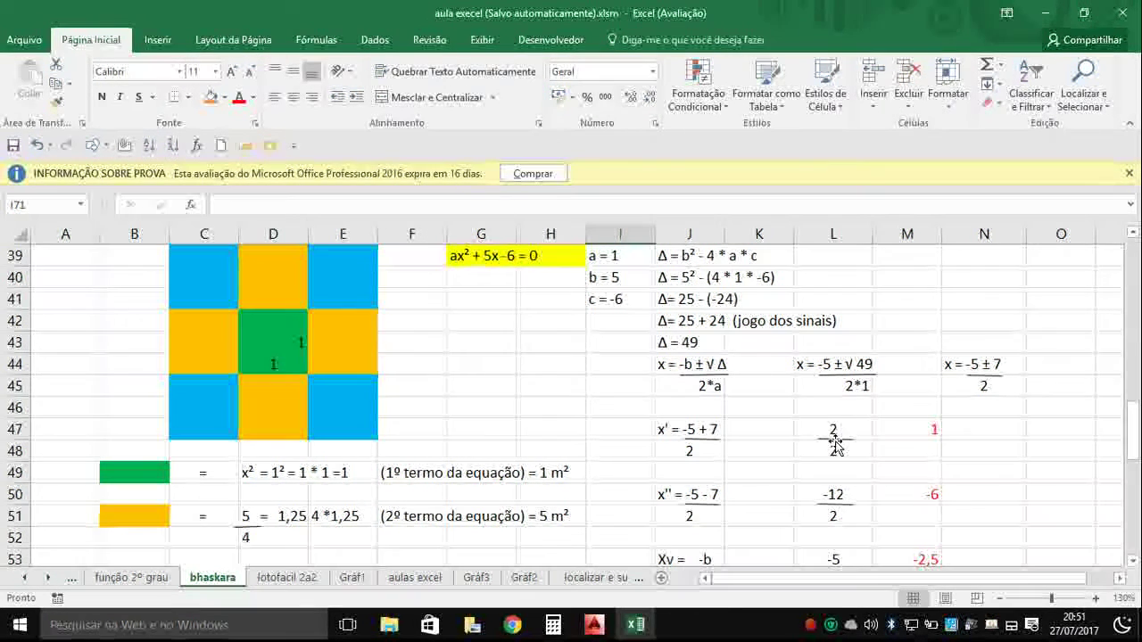
# Step: Inspect the results for x', x'' and Xv in cells M47, M50 and M53
pyautogui.click(936, 432)
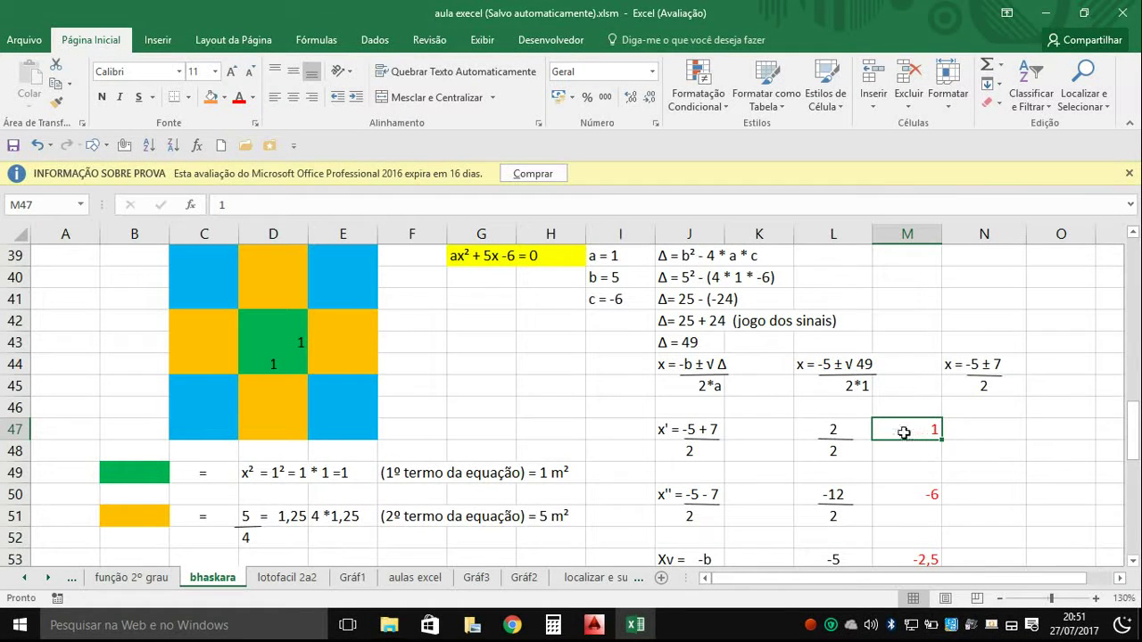
pyautogui.scroll(-1, 904, 431)
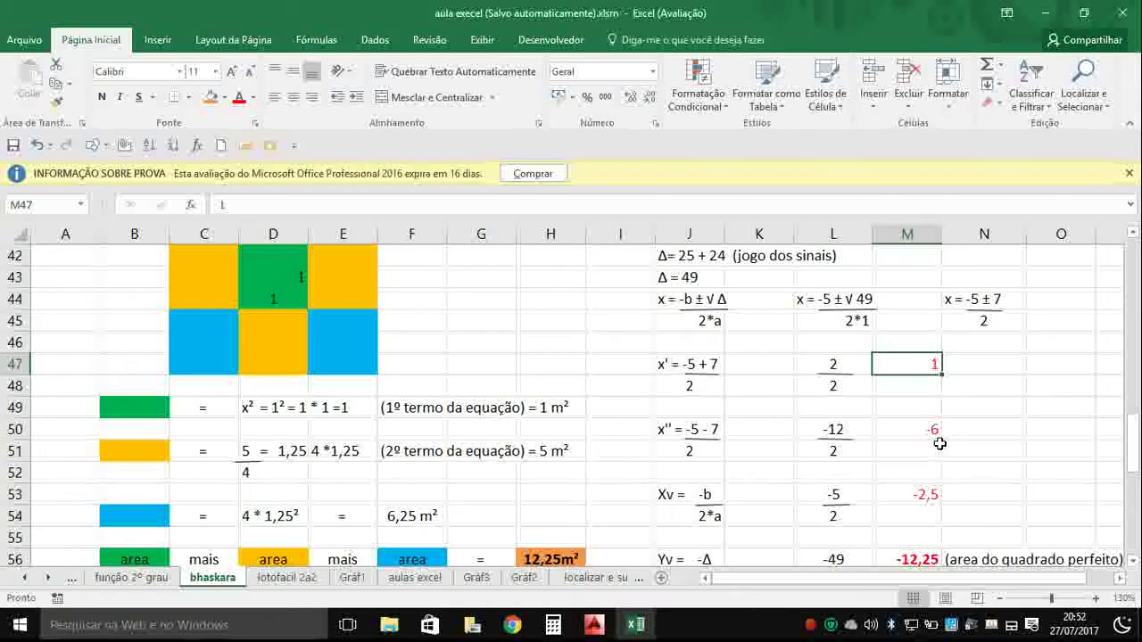
pyautogui.click(910, 437)
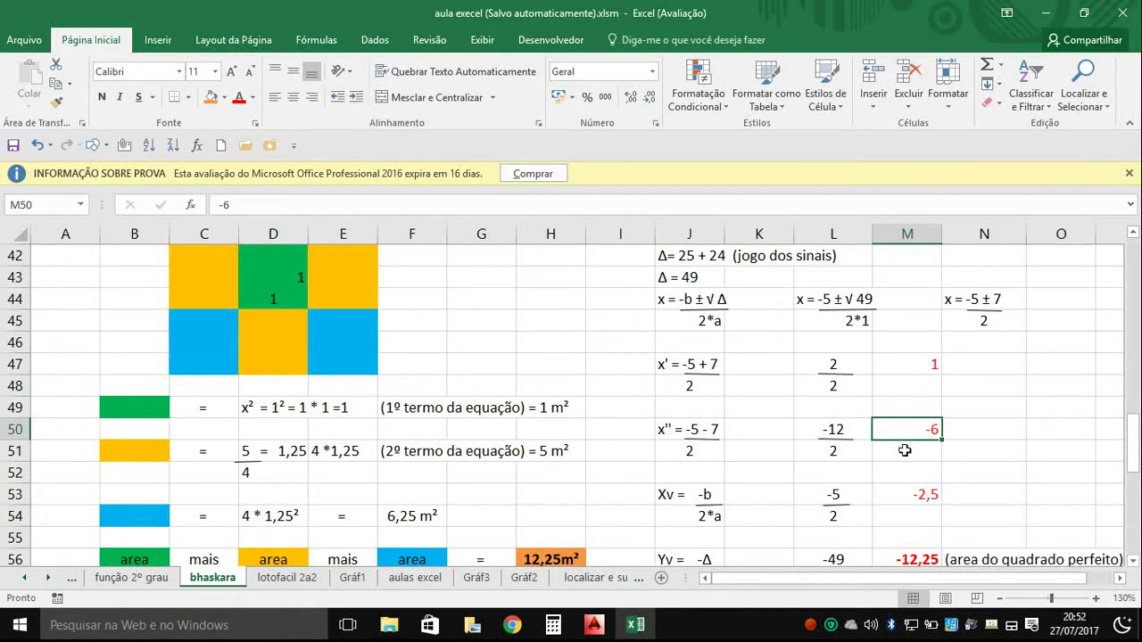
pyautogui.scroll(-1, 897, 449)
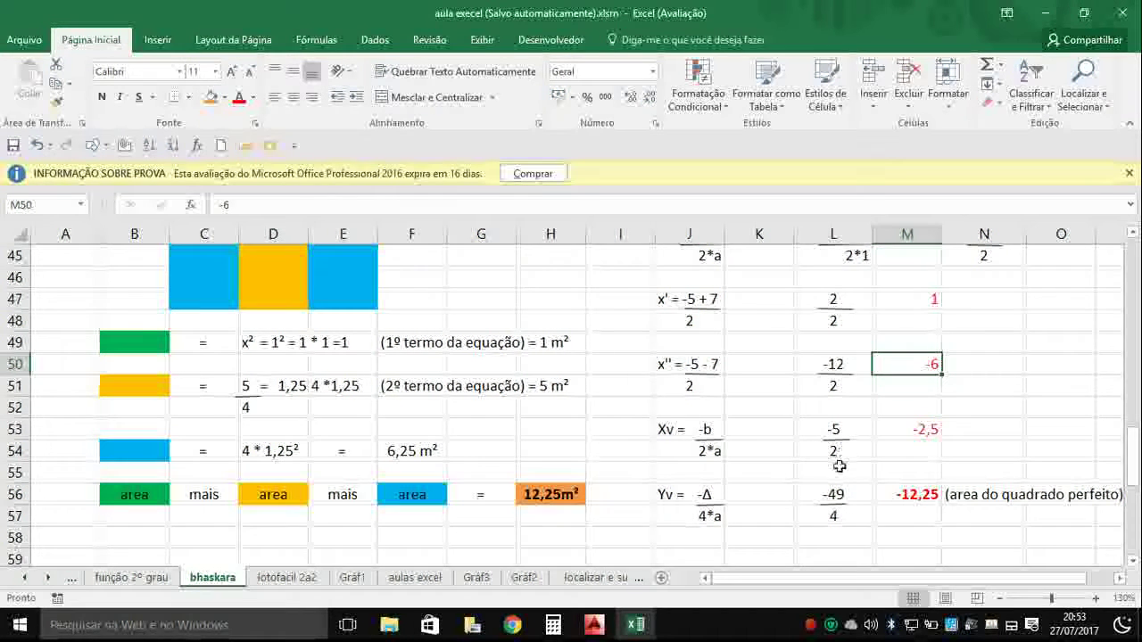
pyautogui.click(928, 433)
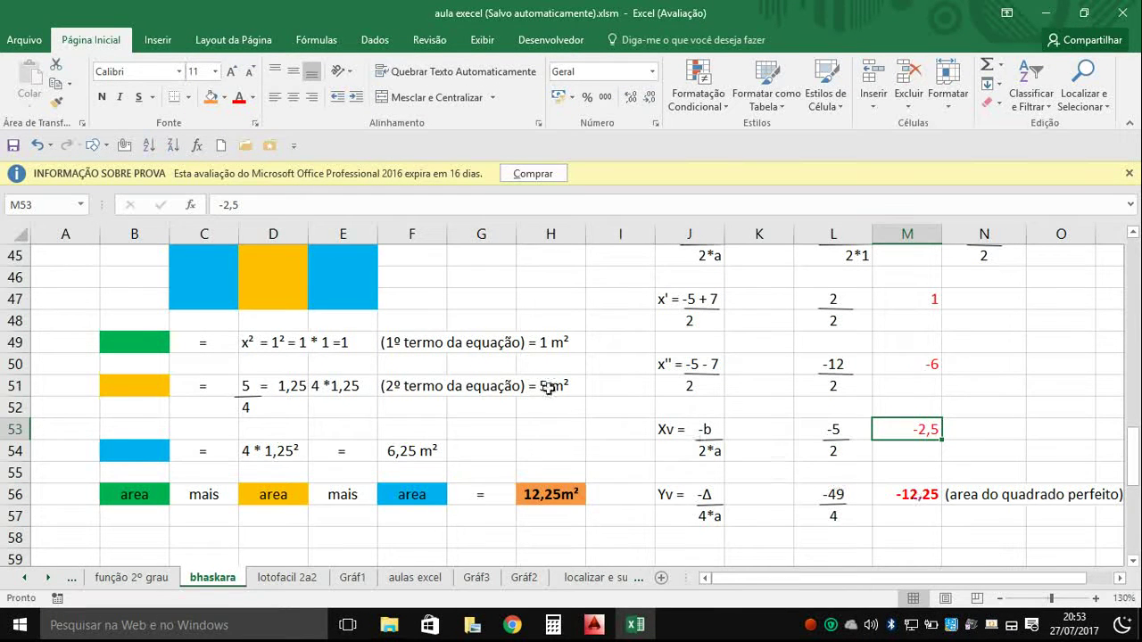
pyautogui.click(277, 258)
# Step: Examine the Yv calculation and the parabola graph, comparing them with the equation ax² + 5x -6 = 0
pyautogui.scroll(-1, 607, 513)
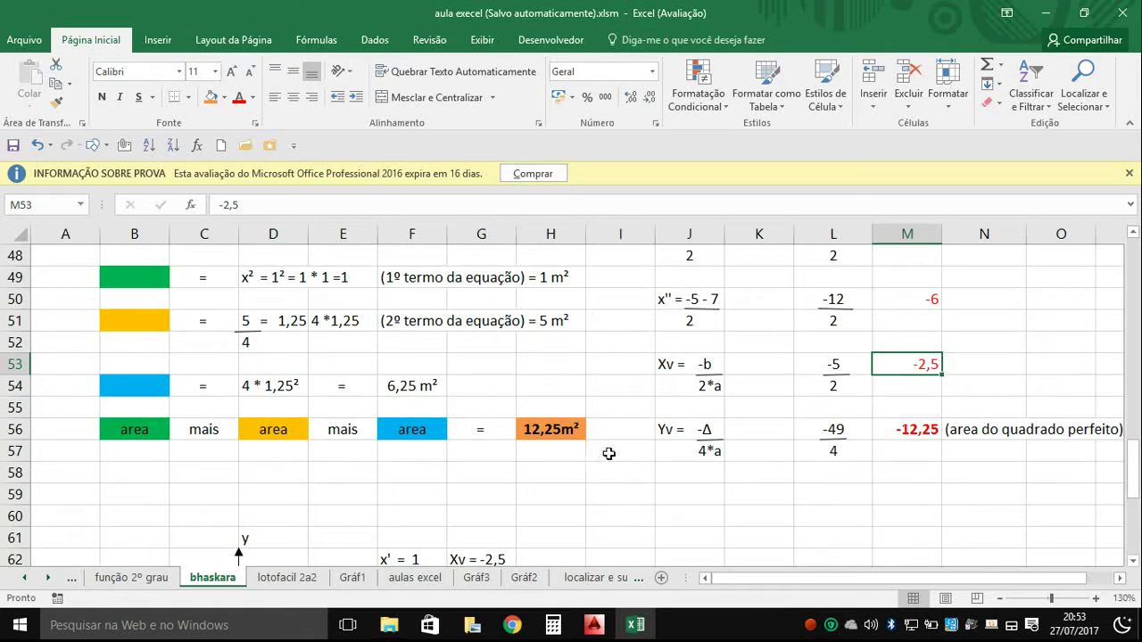
pyautogui.scroll(-1, 609, 453)
pyautogui.scroll(-1, 609, 452)
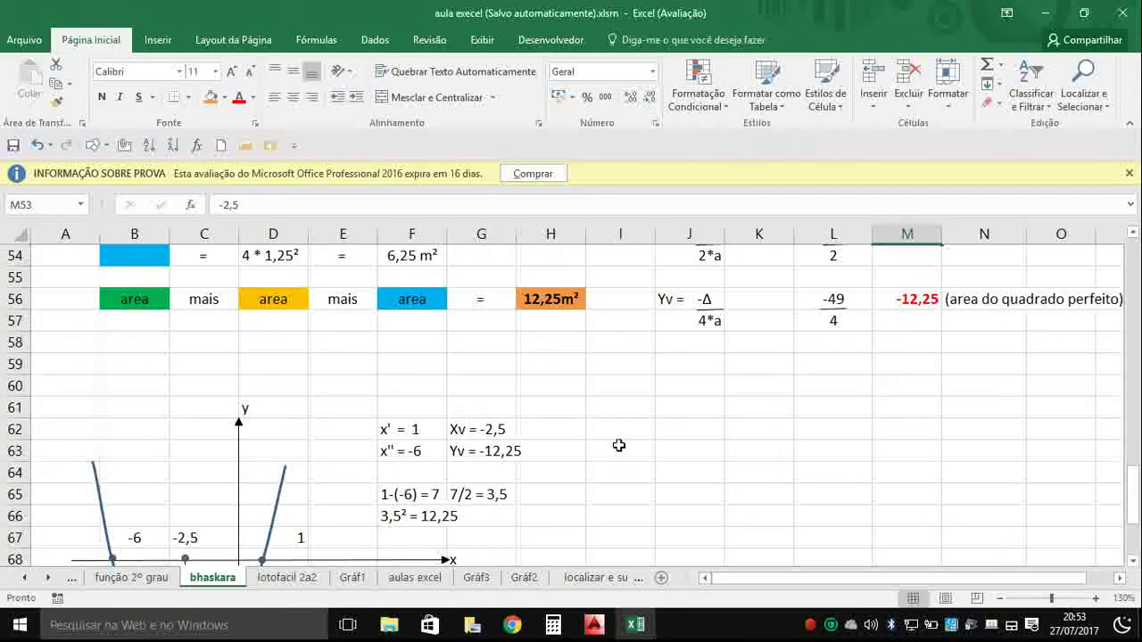
pyautogui.scroll(-2, 615, 444)
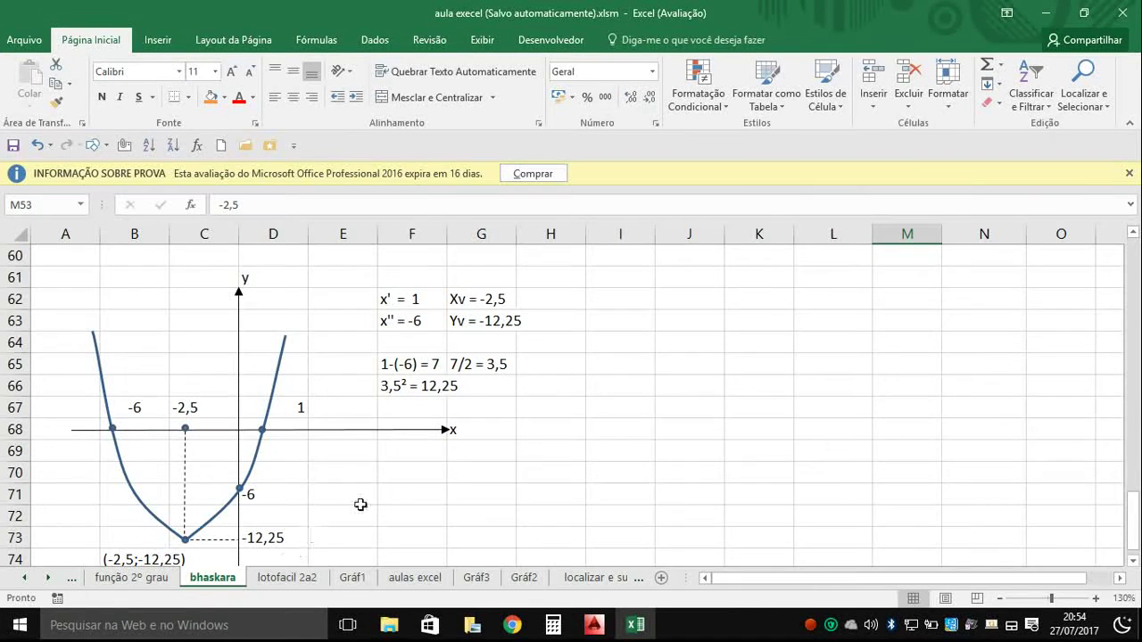
pyautogui.scroll(4, 642, 366)
pyautogui.scroll(5, 643, 366)
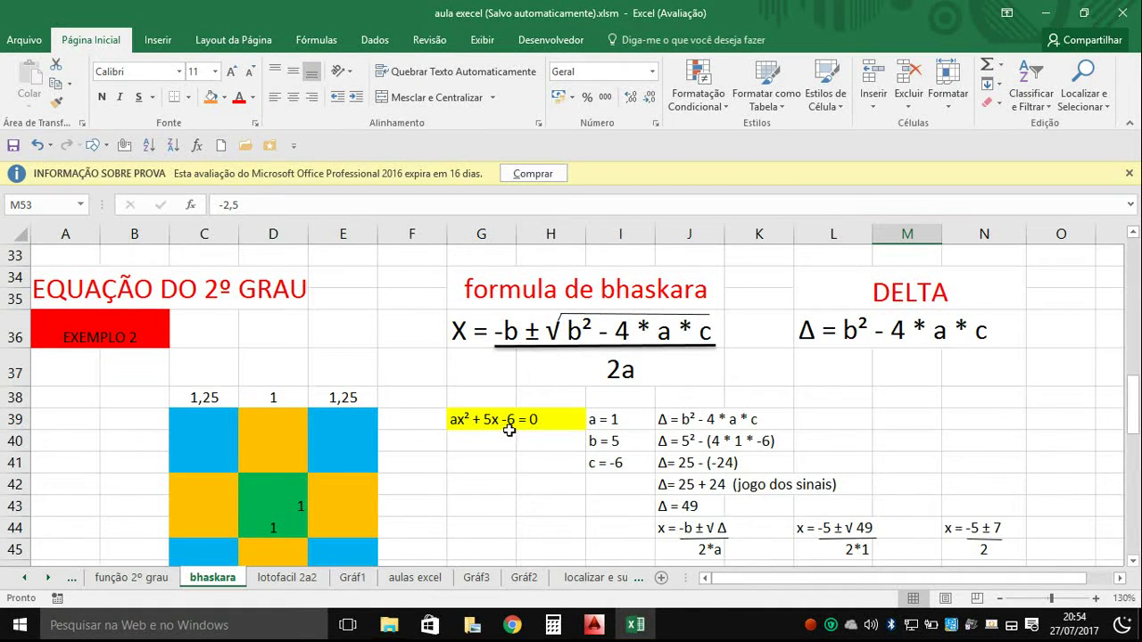
pyautogui.scroll(-8, 500, 427)
pyautogui.scroll(-1, 474, 390)
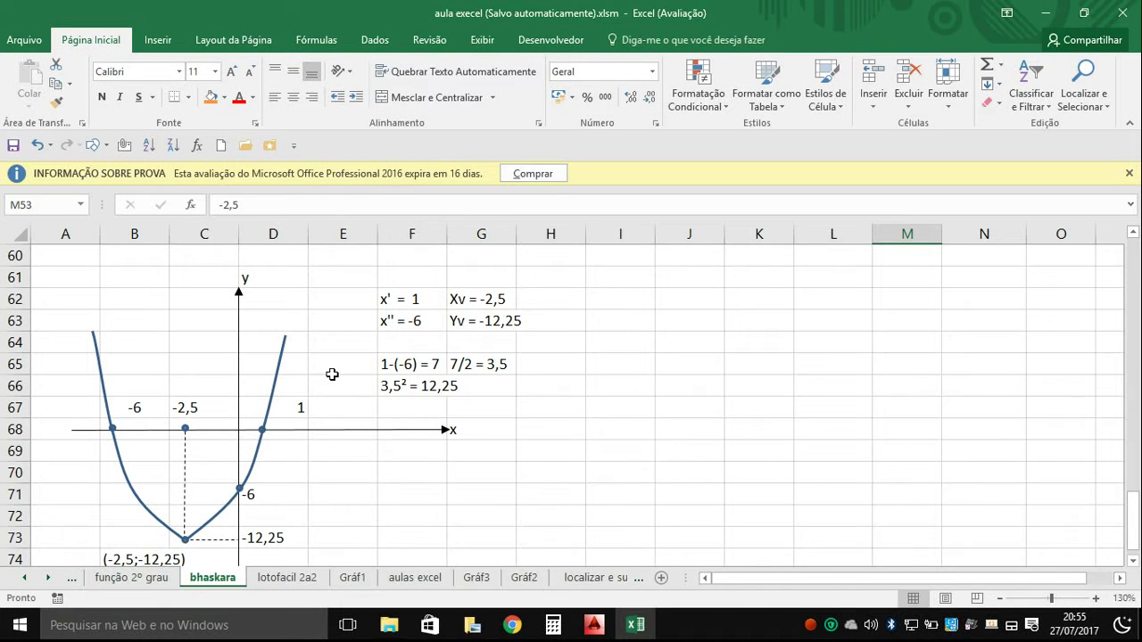
# Step: Inspect the x'' root in cell F63 and the parabola's plotted roots, y-intercept and vertex
pyautogui.click(386, 328)
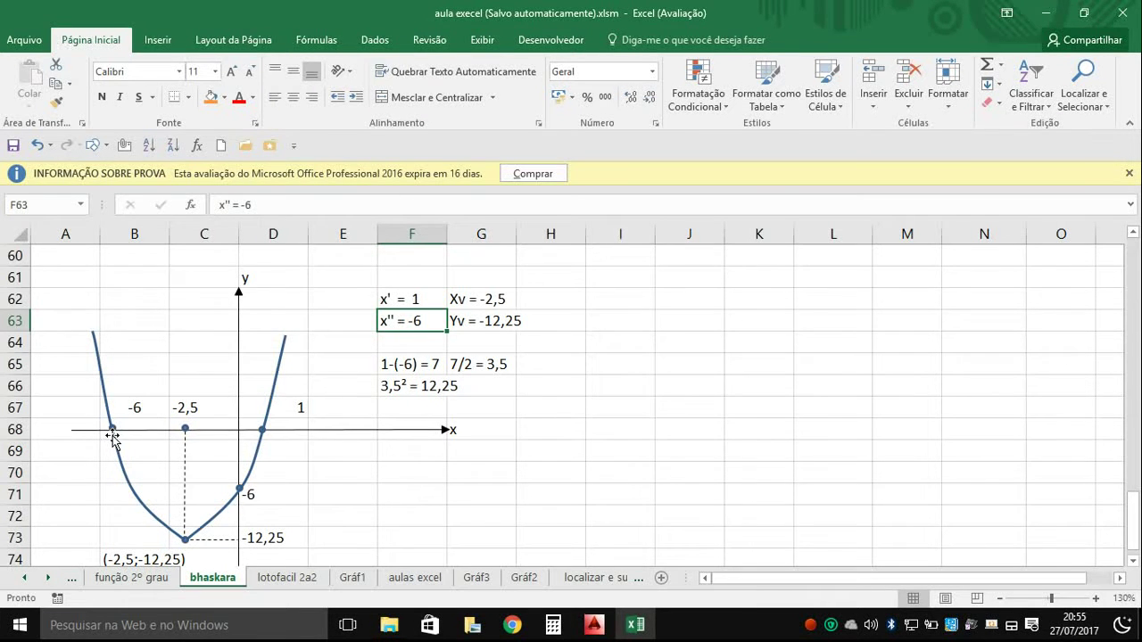
pyautogui.click(548, 361)
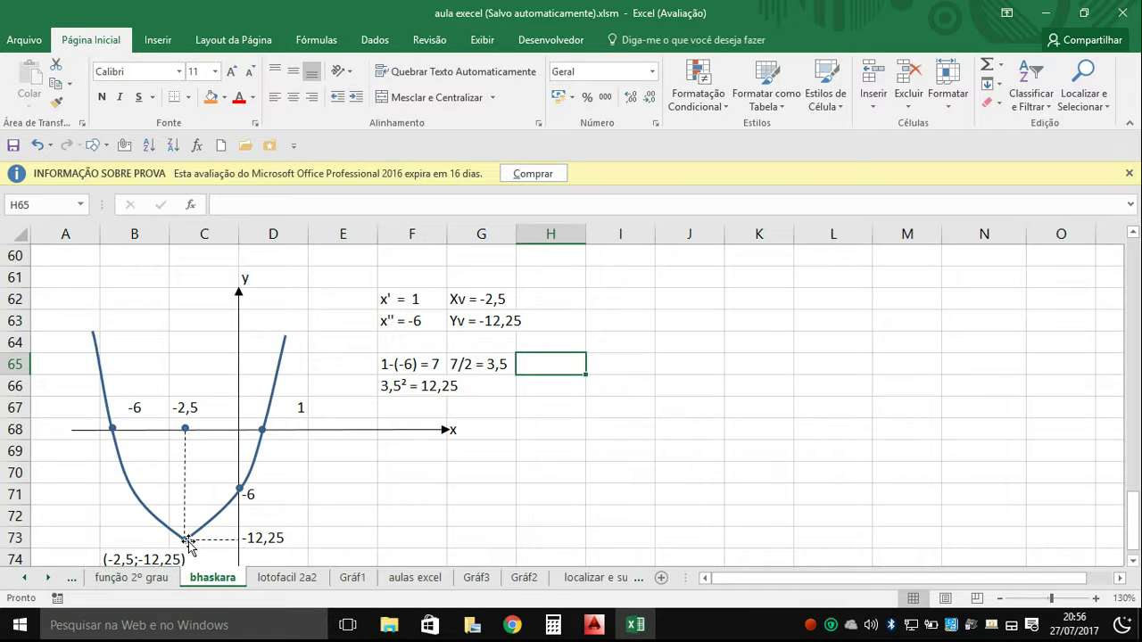
pyautogui.scroll(-1, 187, 542)
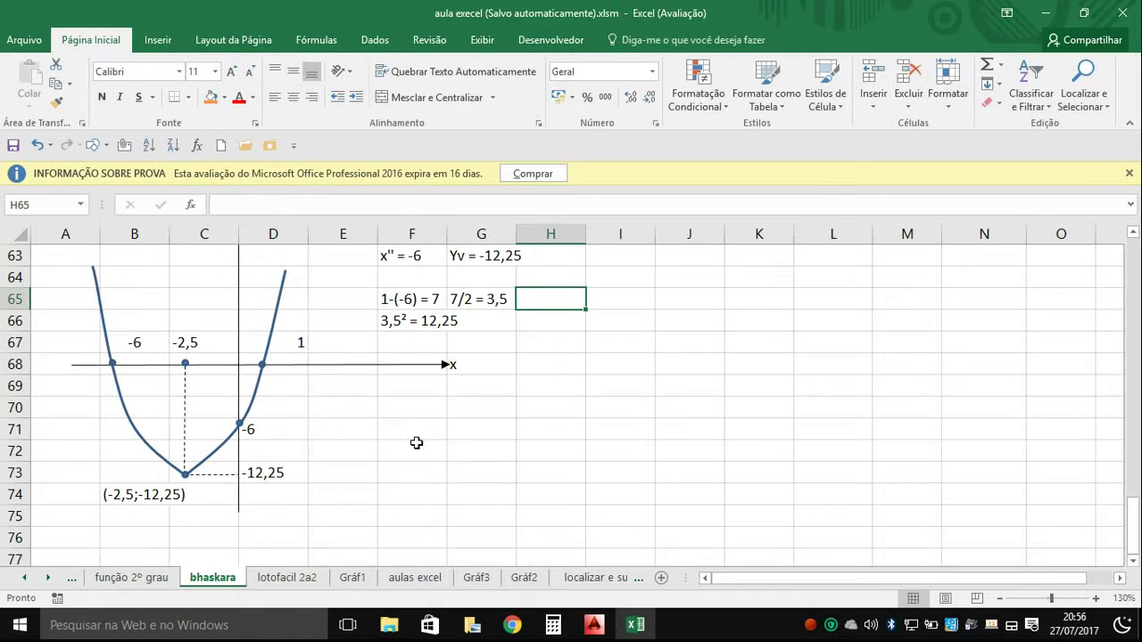
pyautogui.scroll(5, 415, 442)
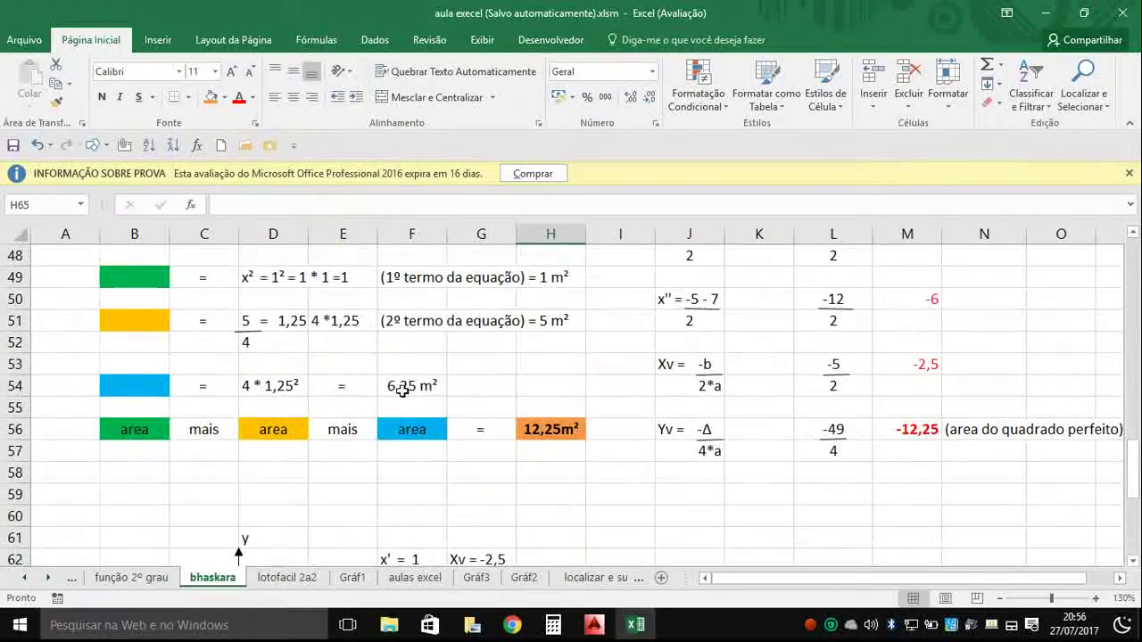
pyautogui.scroll(2, 392, 387)
pyautogui.scroll(2, 424, 371)
pyautogui.scroll(1, 424, 371)
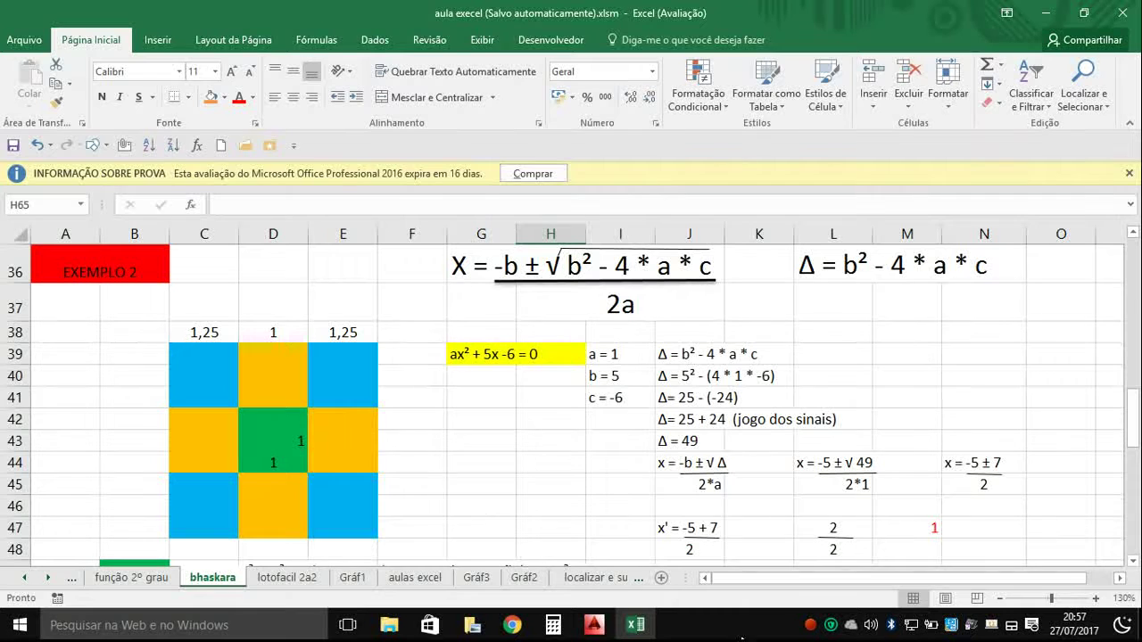
pyautogui.rightClick(811, 624)
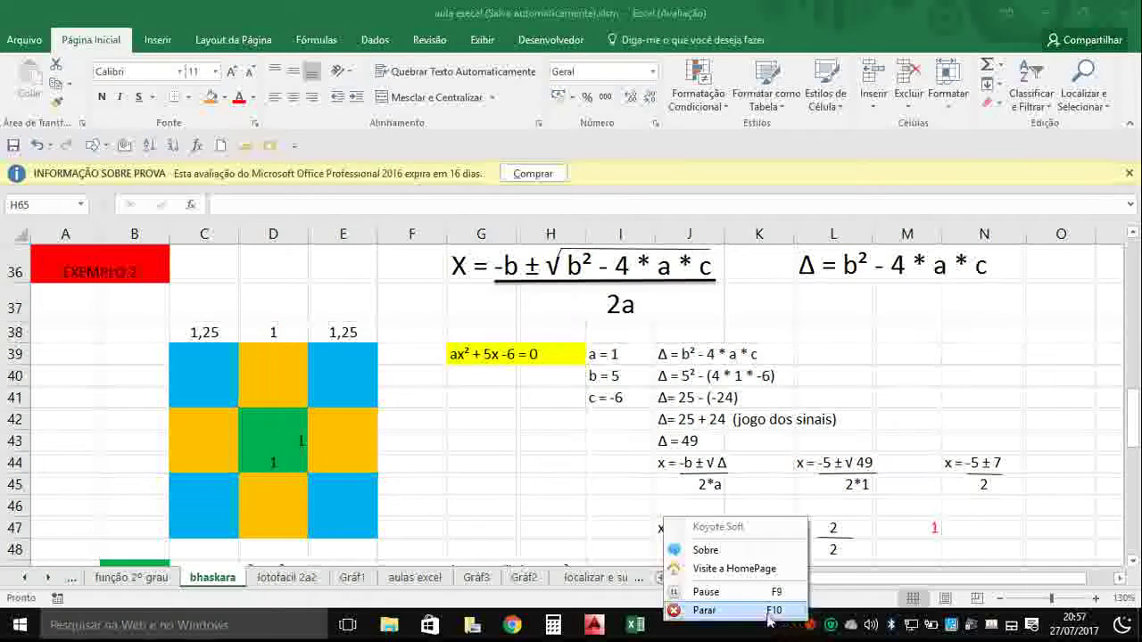